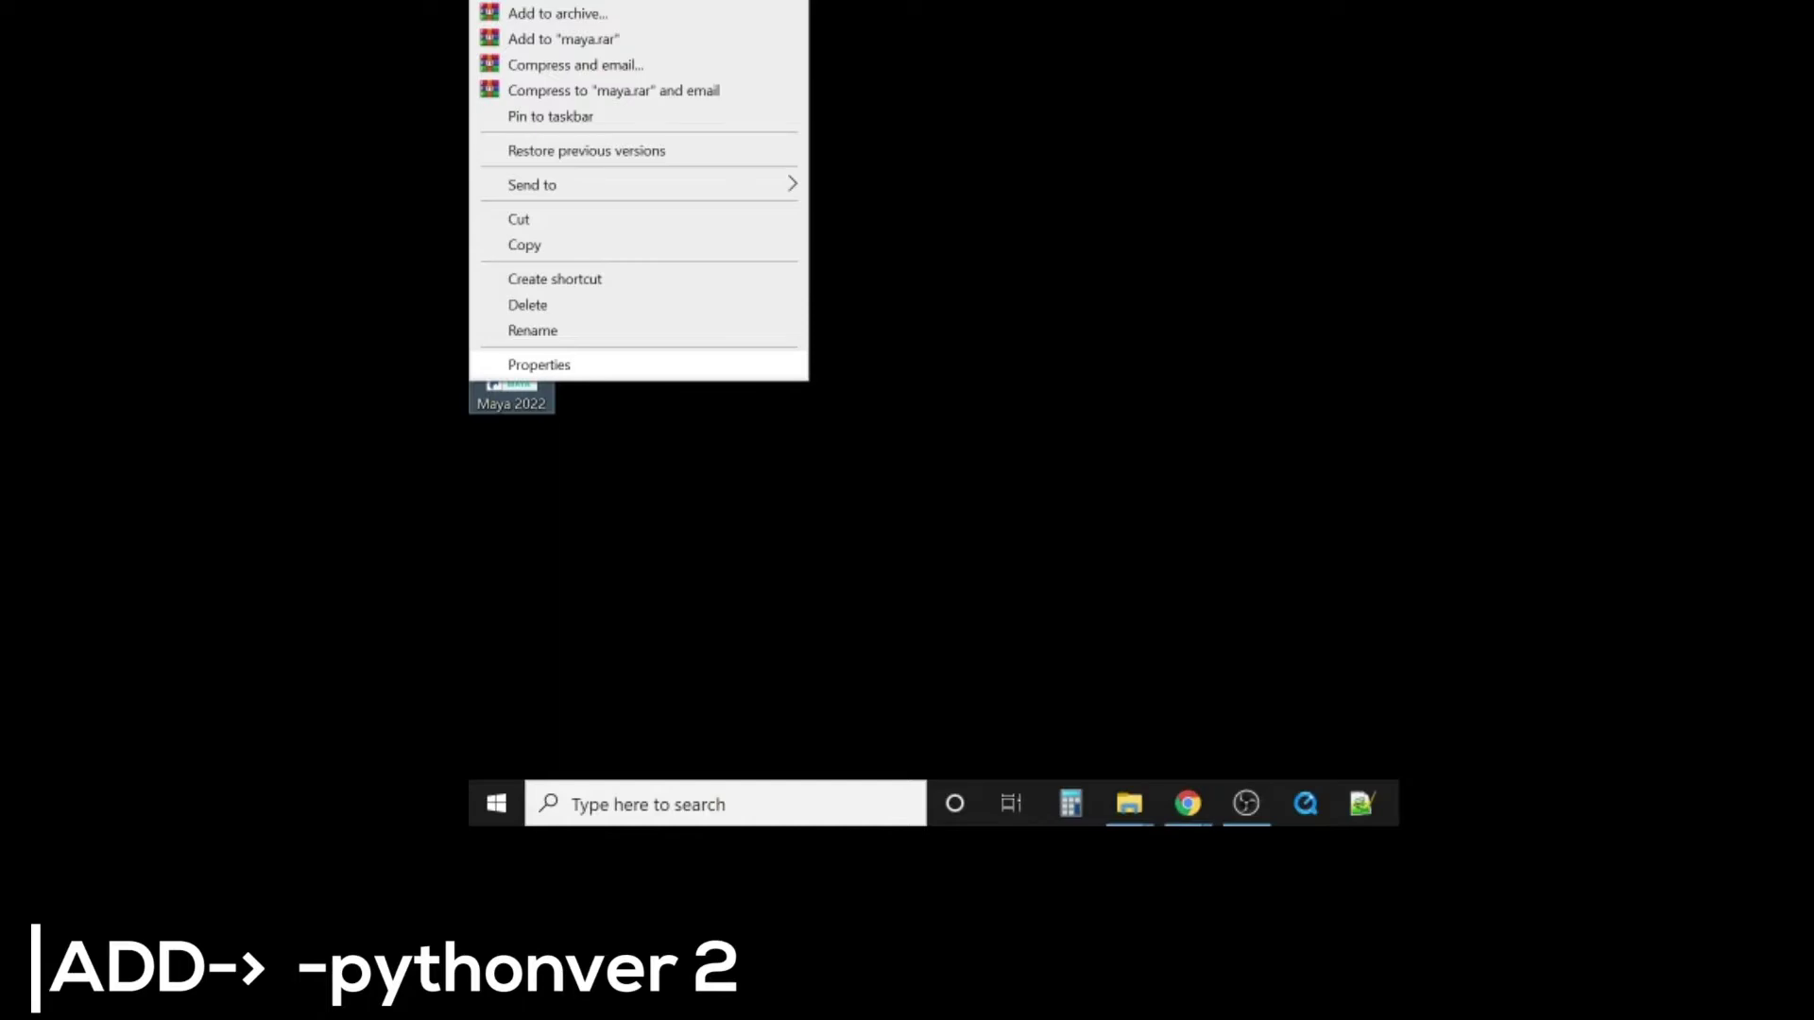
Append -pythonver 2 to the Maya 2022 shortcut's Target and save the change.
{"action": "left_click", "coordinate": [538, 365]}
{"action": "key", "text": "End"}
{"action": "key", "text": "shift+Left"}
{"action": "key", "text": "shift+Left"}
{"action": "key", "text": "shift+Left"}
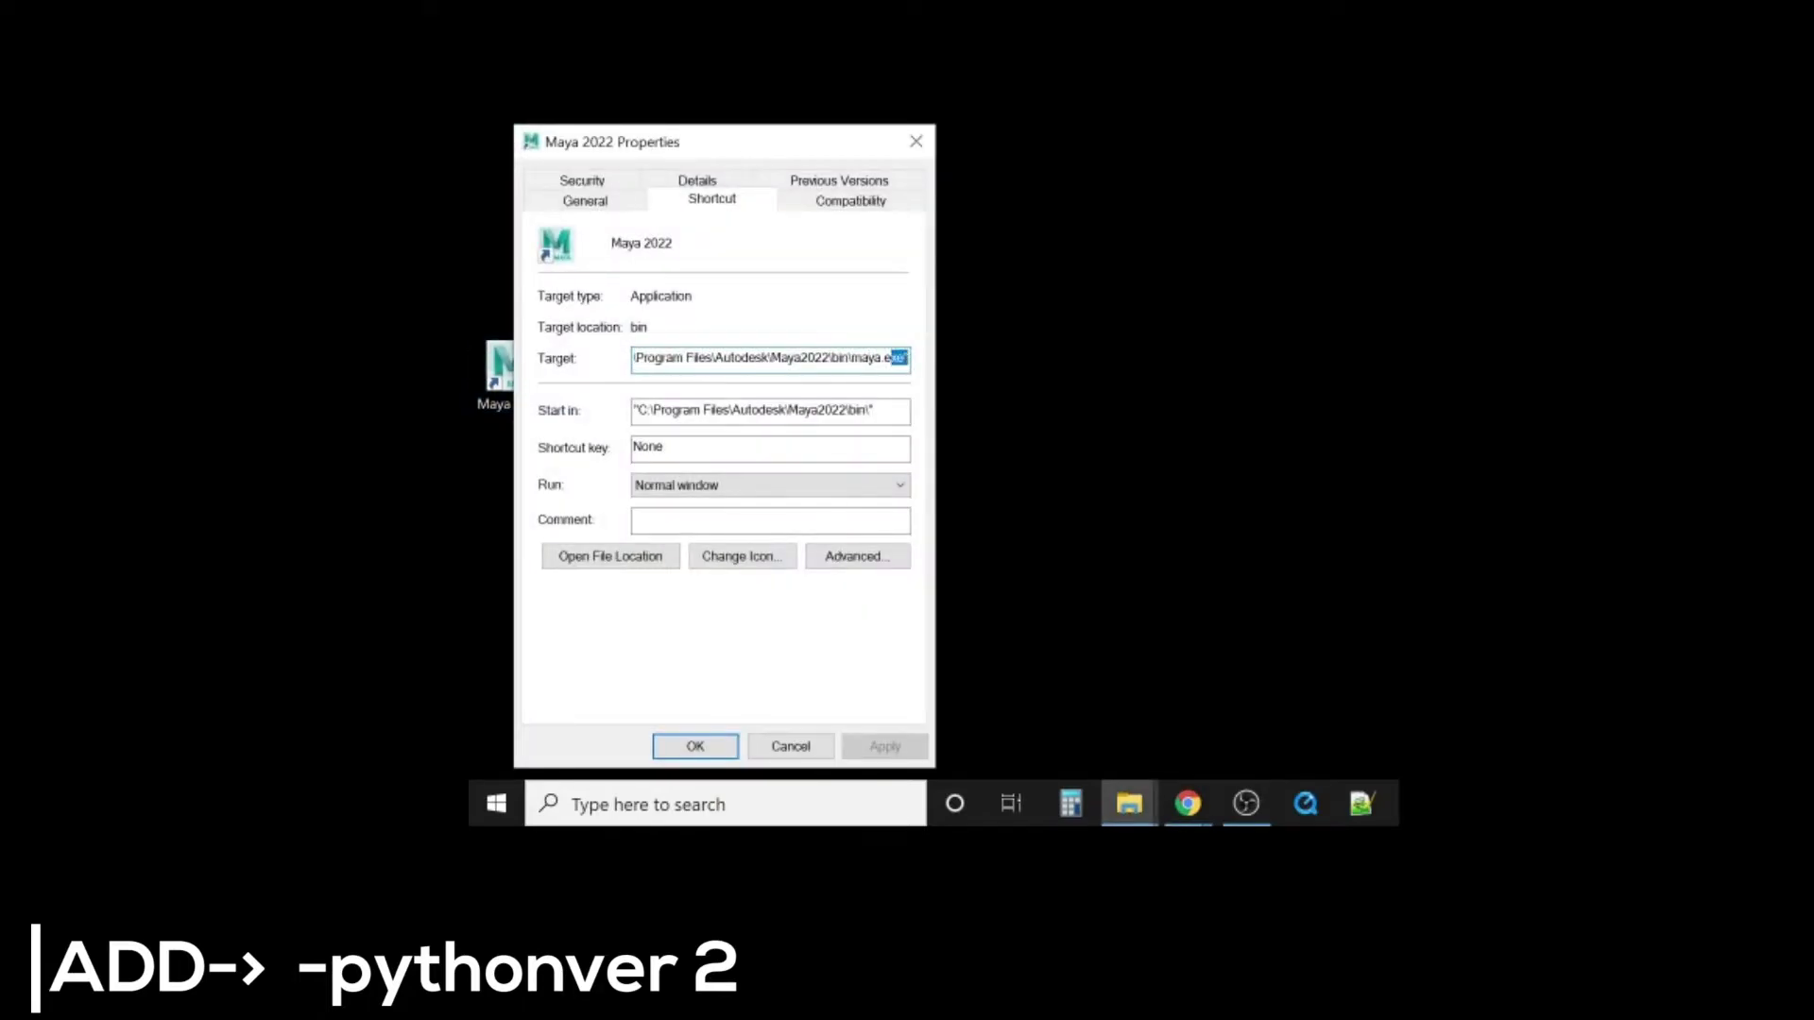
{"action": "key", "text": "End"}
{"action": "type", "text": "-pythonver 2"}
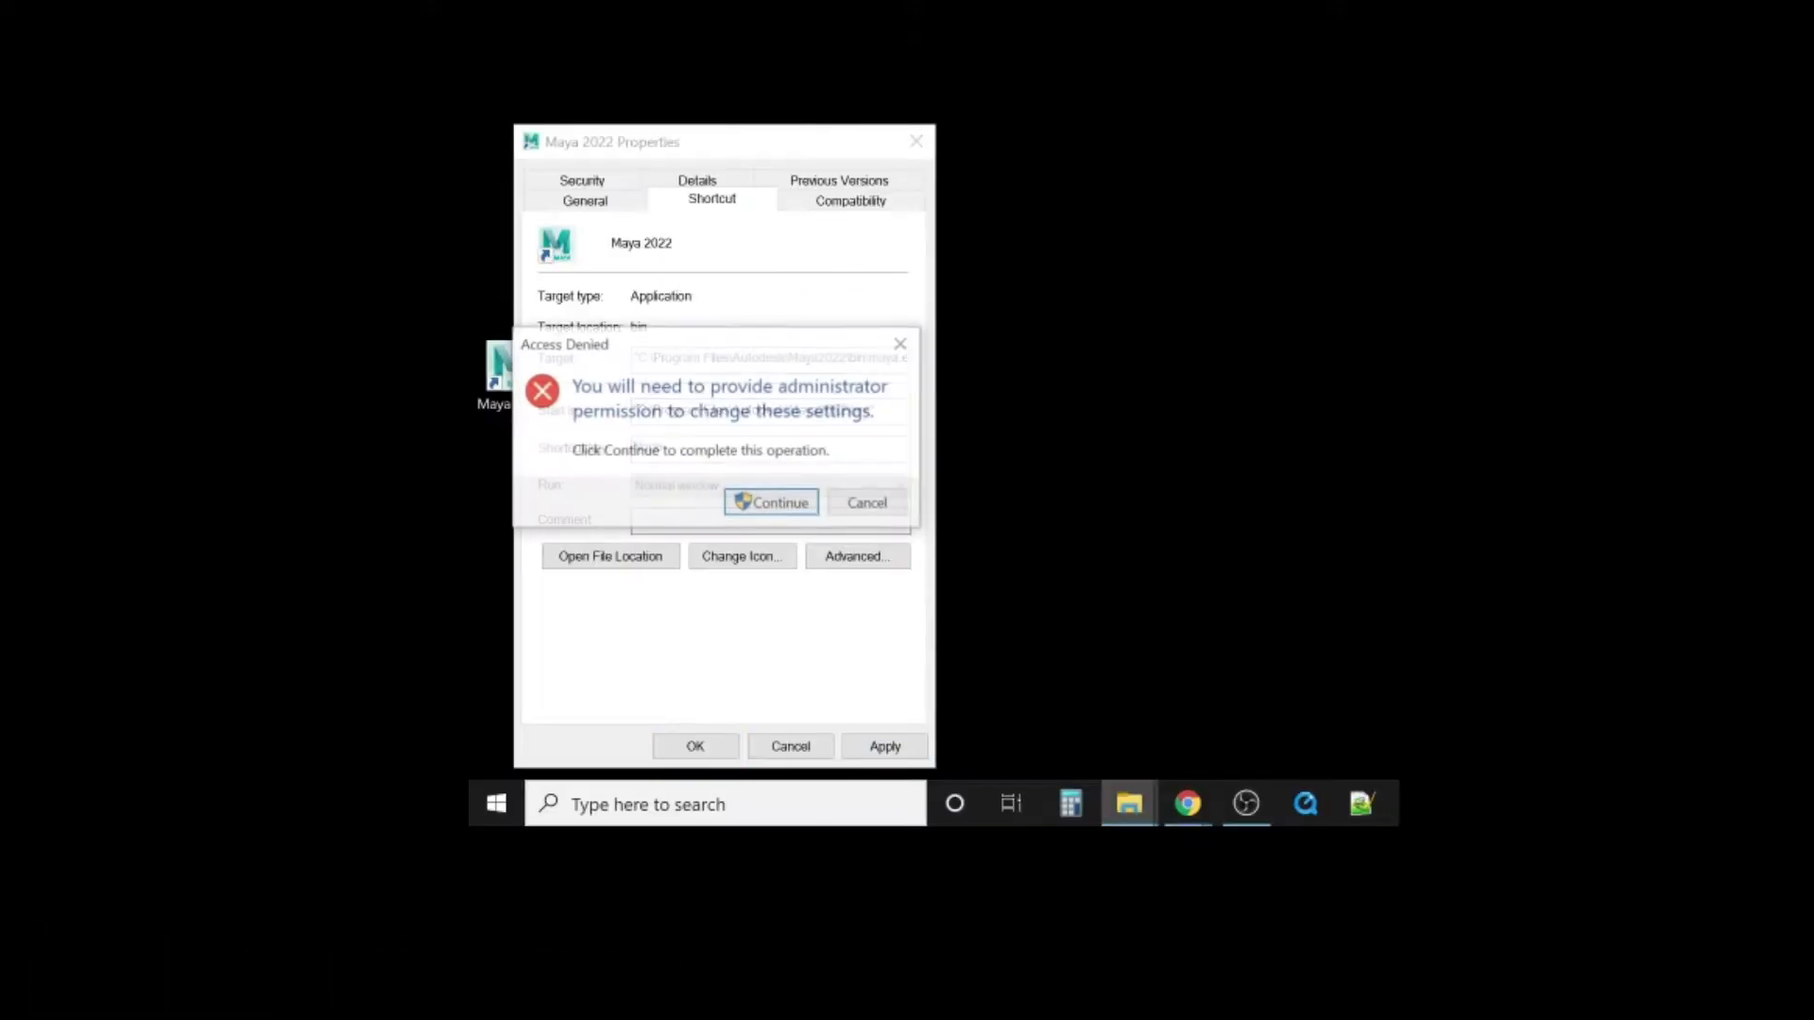
{"action": "key", "text": "Return"}
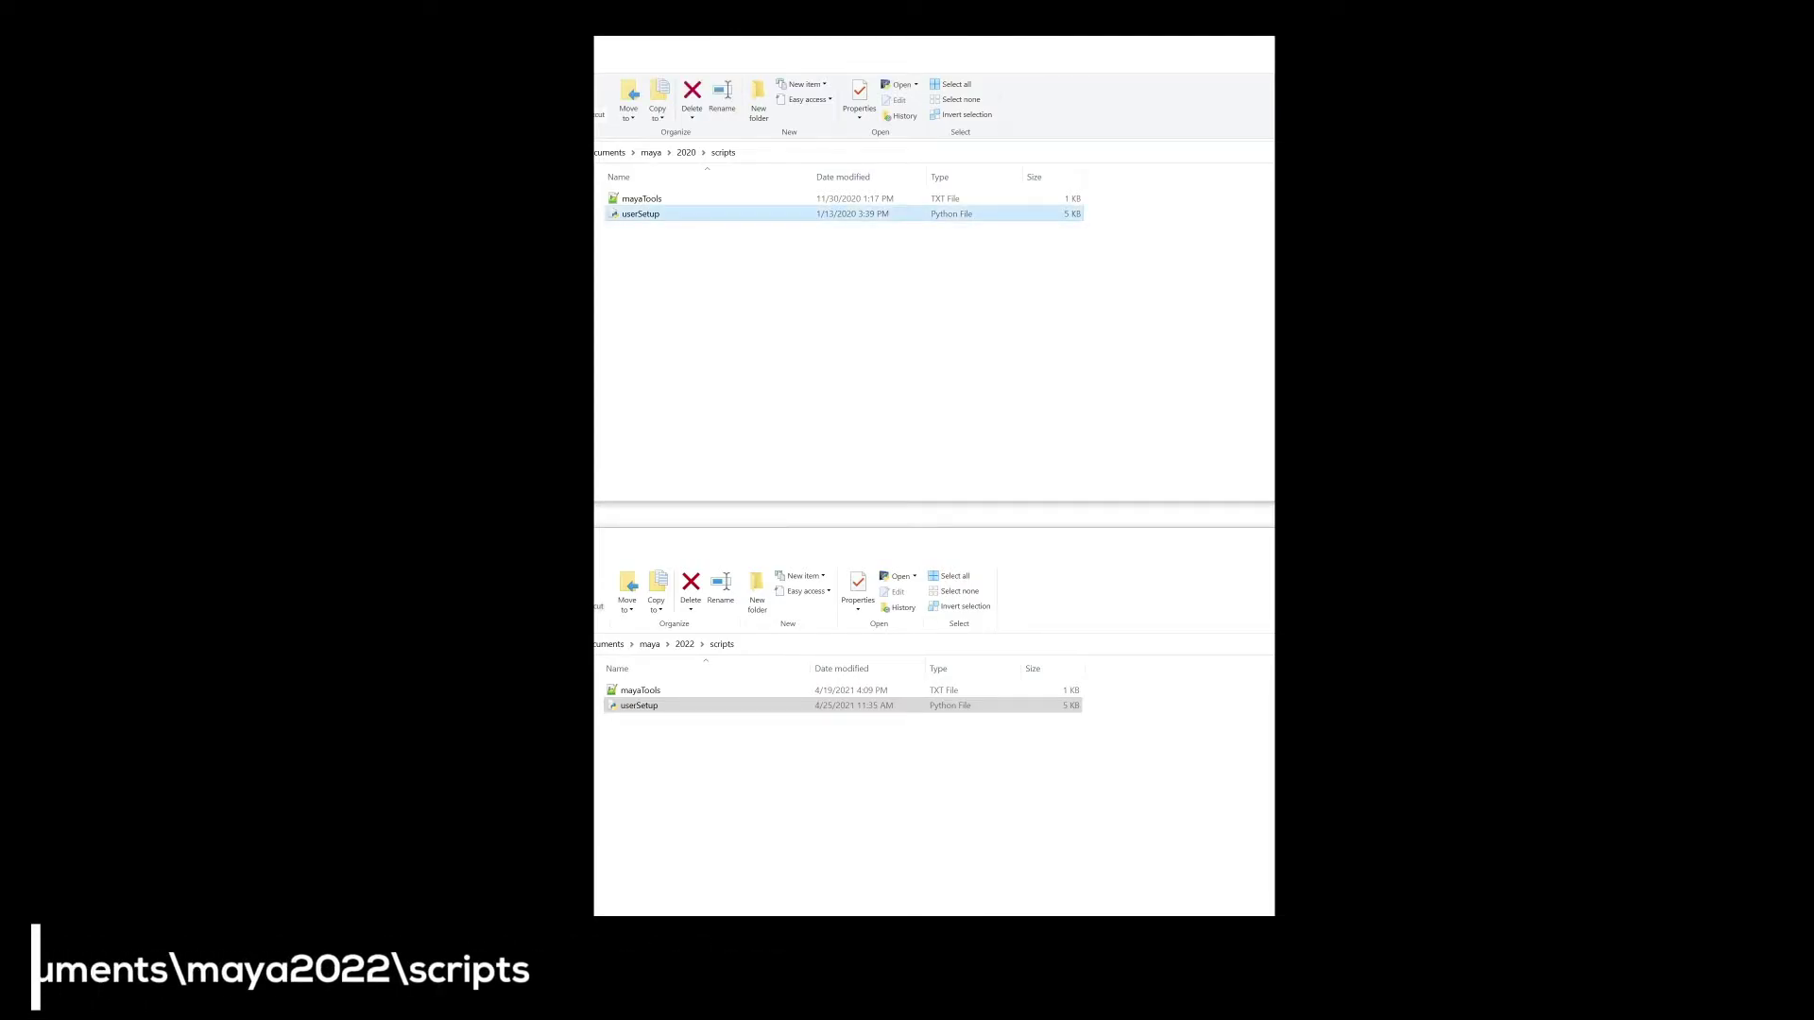
Paste the 2020 userSetup.py into maya 2022 scripts, replacing the existing file.
{"action": "key", "text": "ctrl+v"}
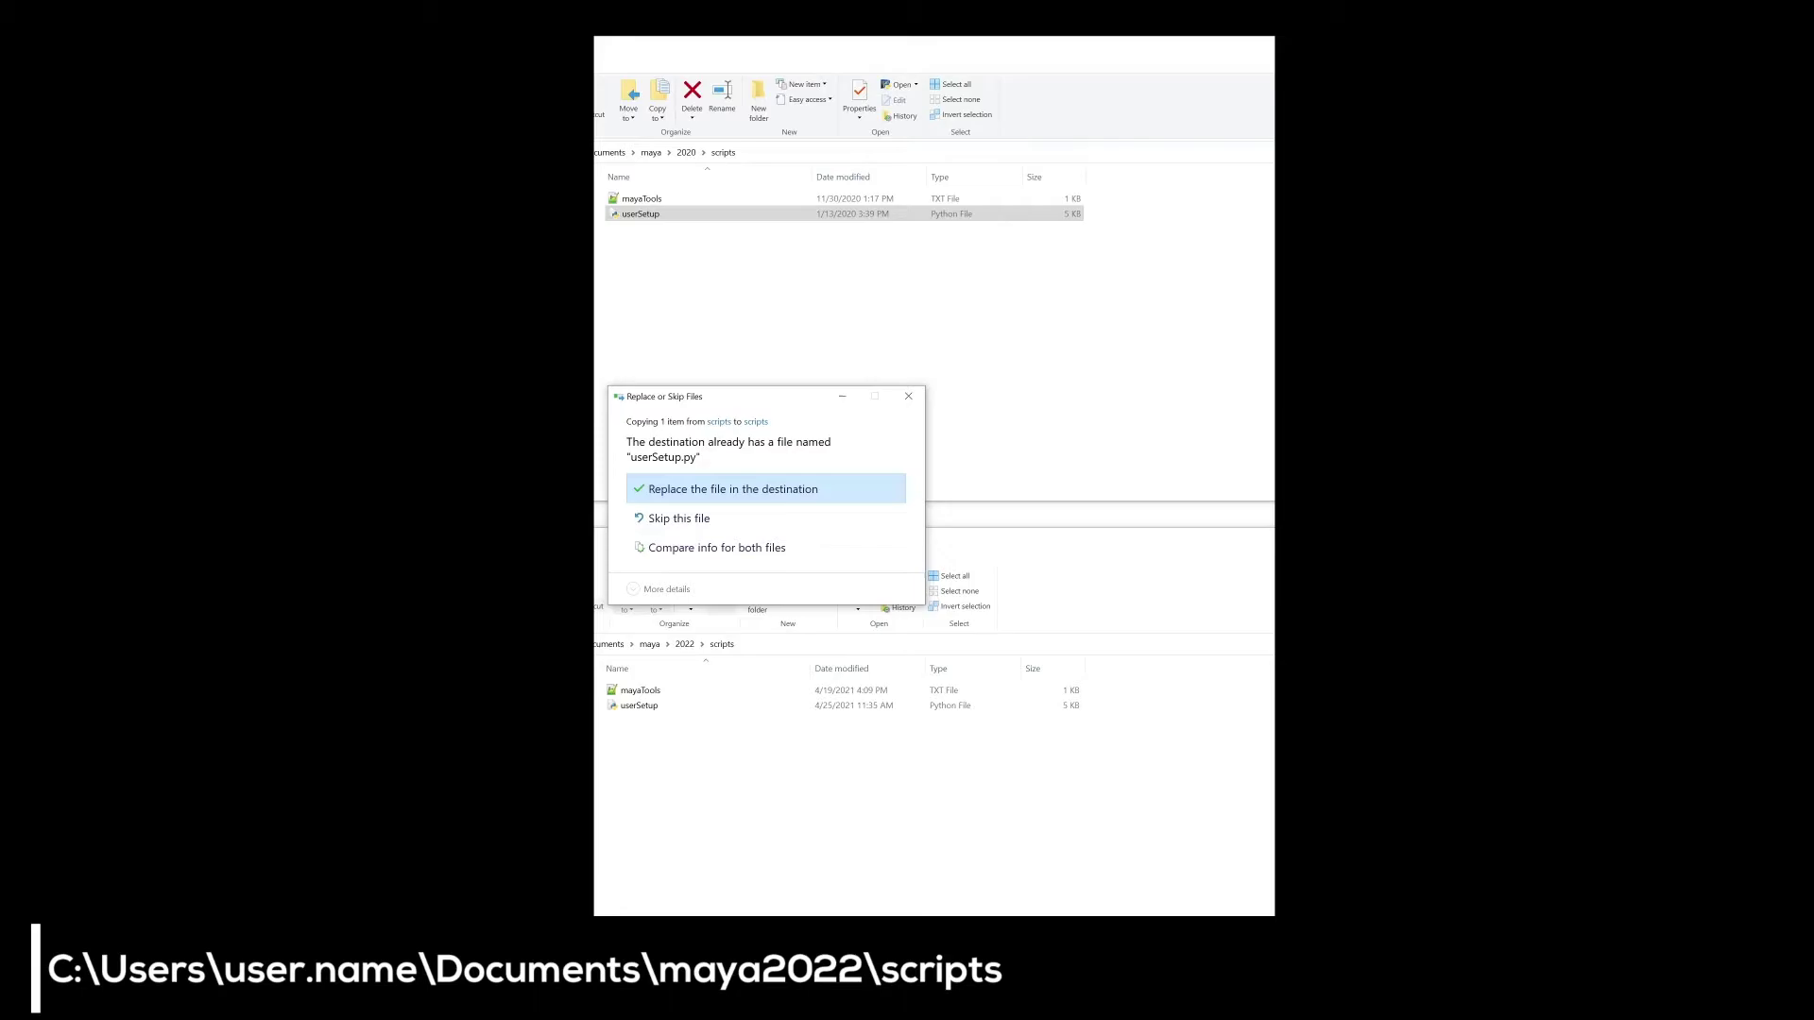
{"action": "key", "text": "Return"}
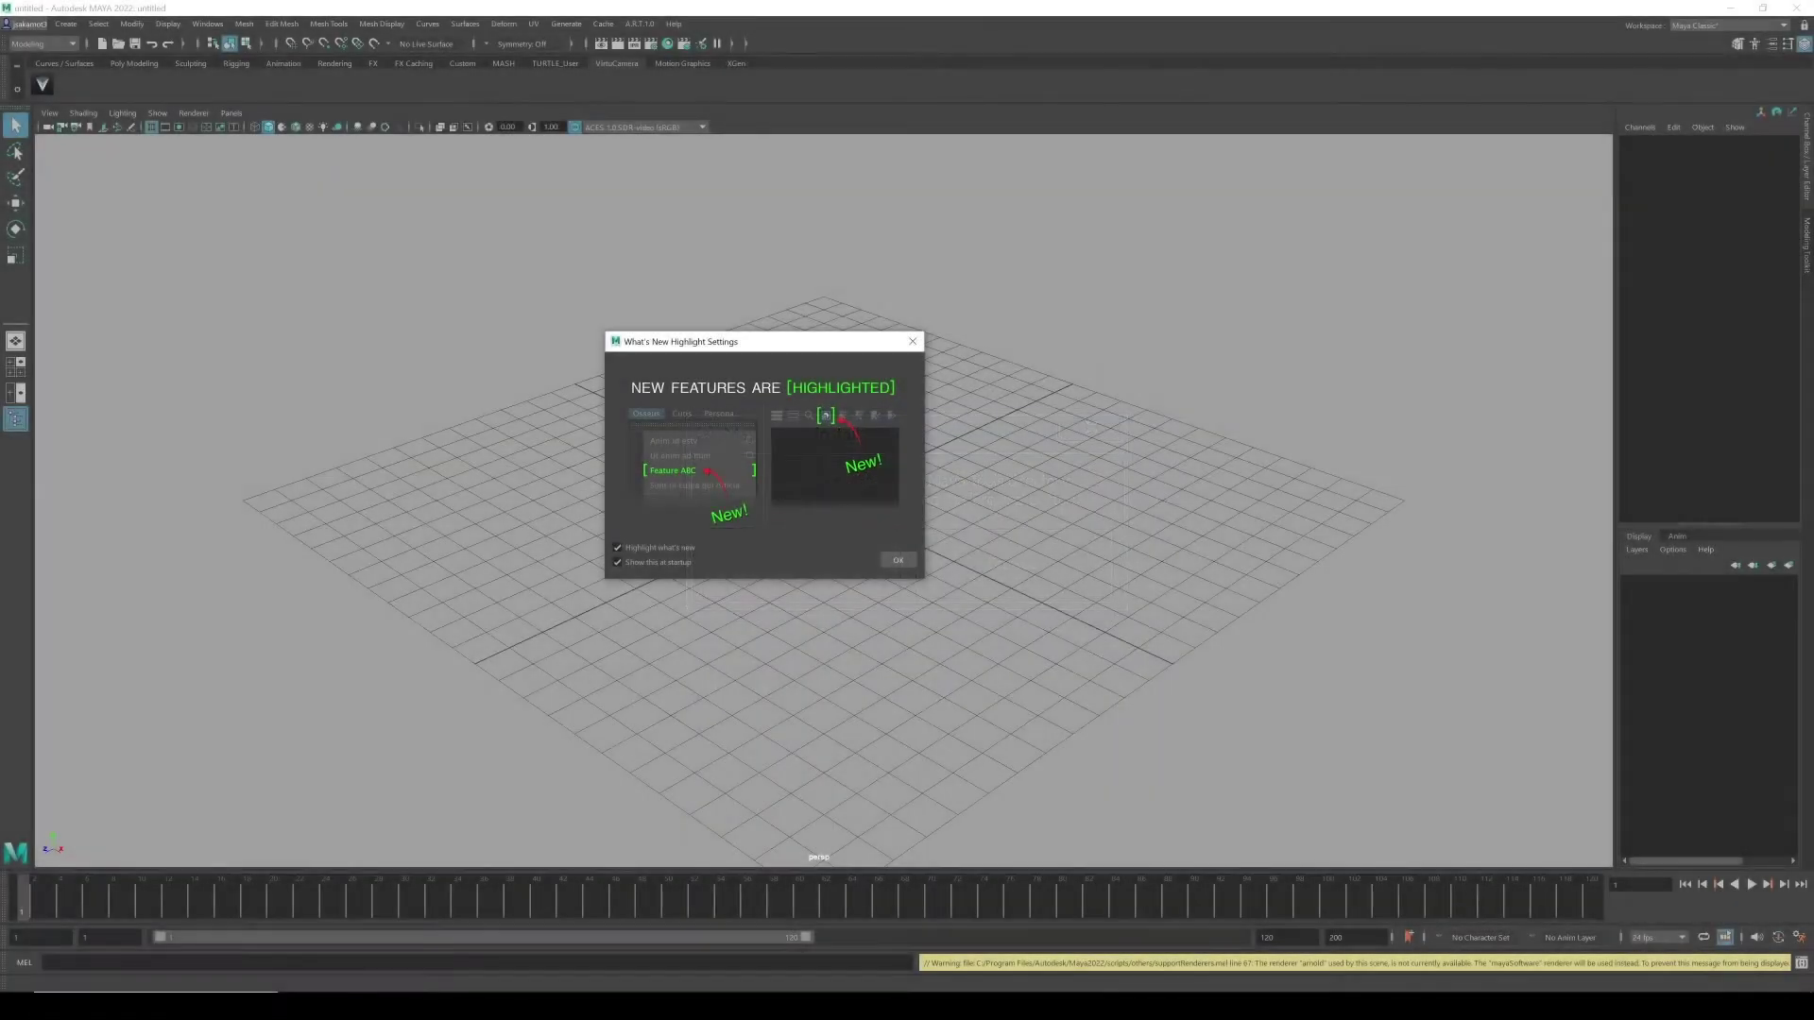
Dismiss the What's New window and show the A.R.T. rigging tools menu.
{"action": "left_click", "coordinate": [913, 341]}
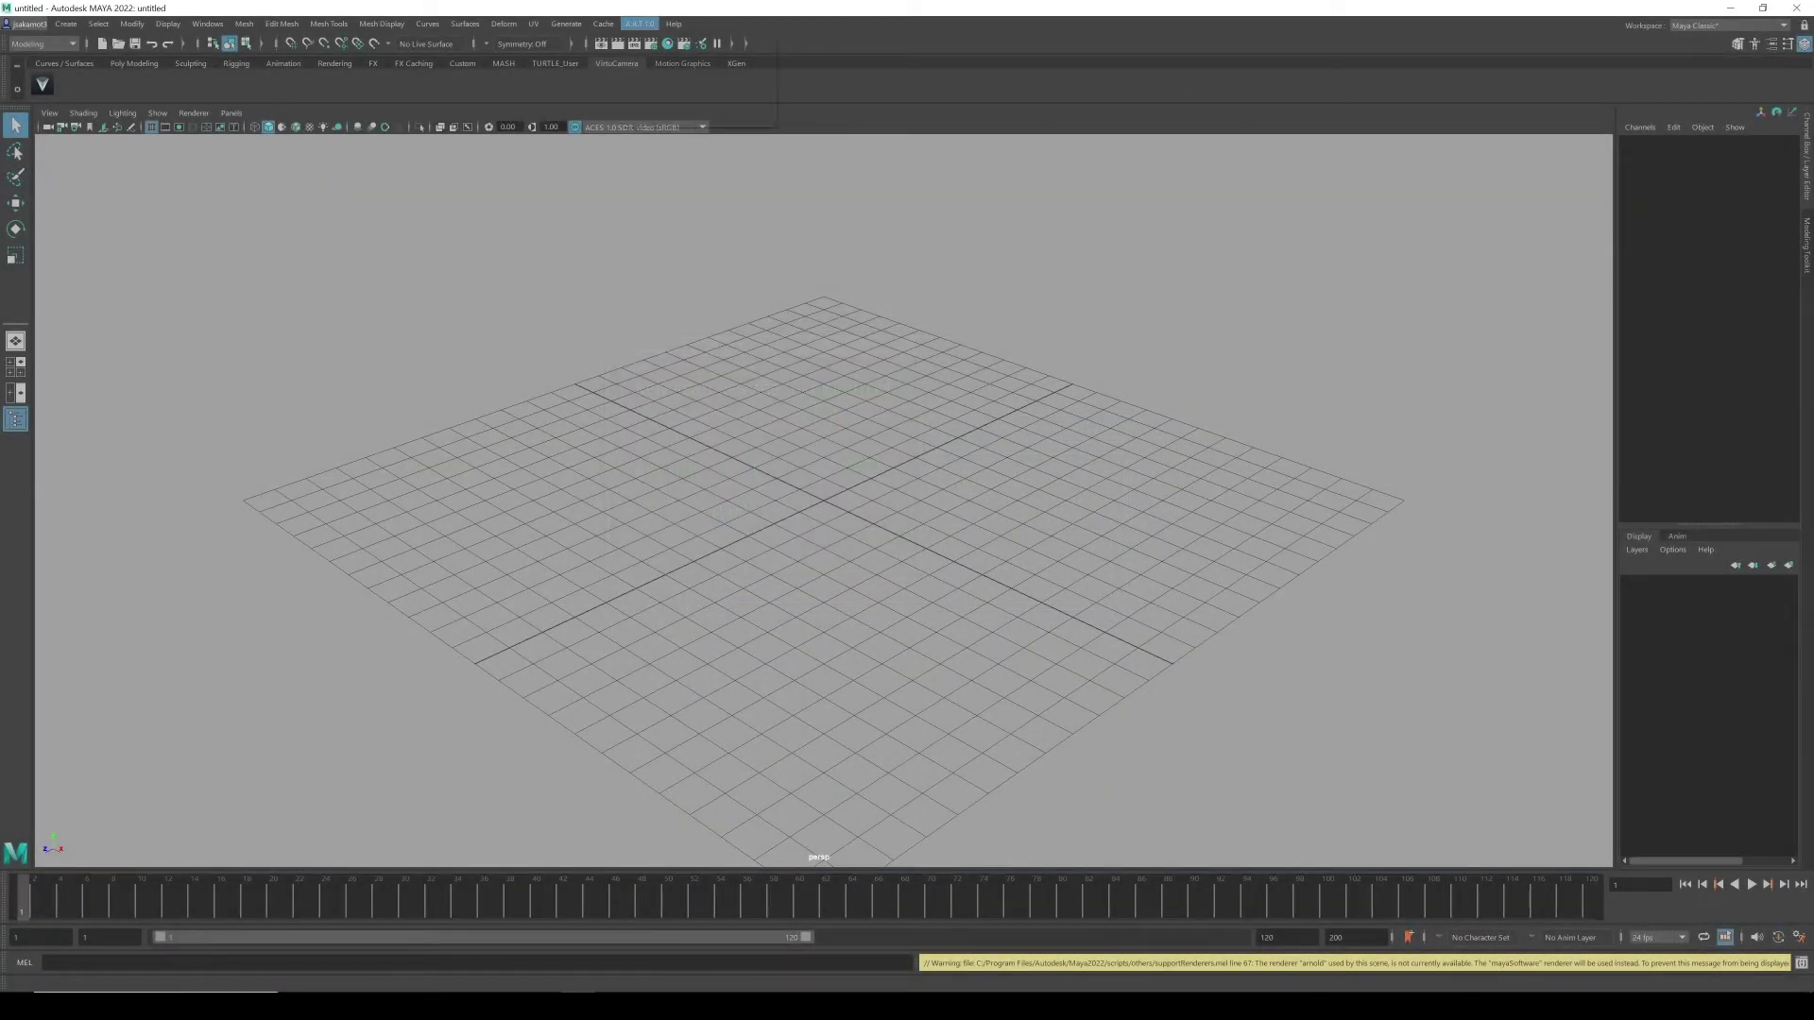
{"action": "left_click", "coordinate": [639, 24]}
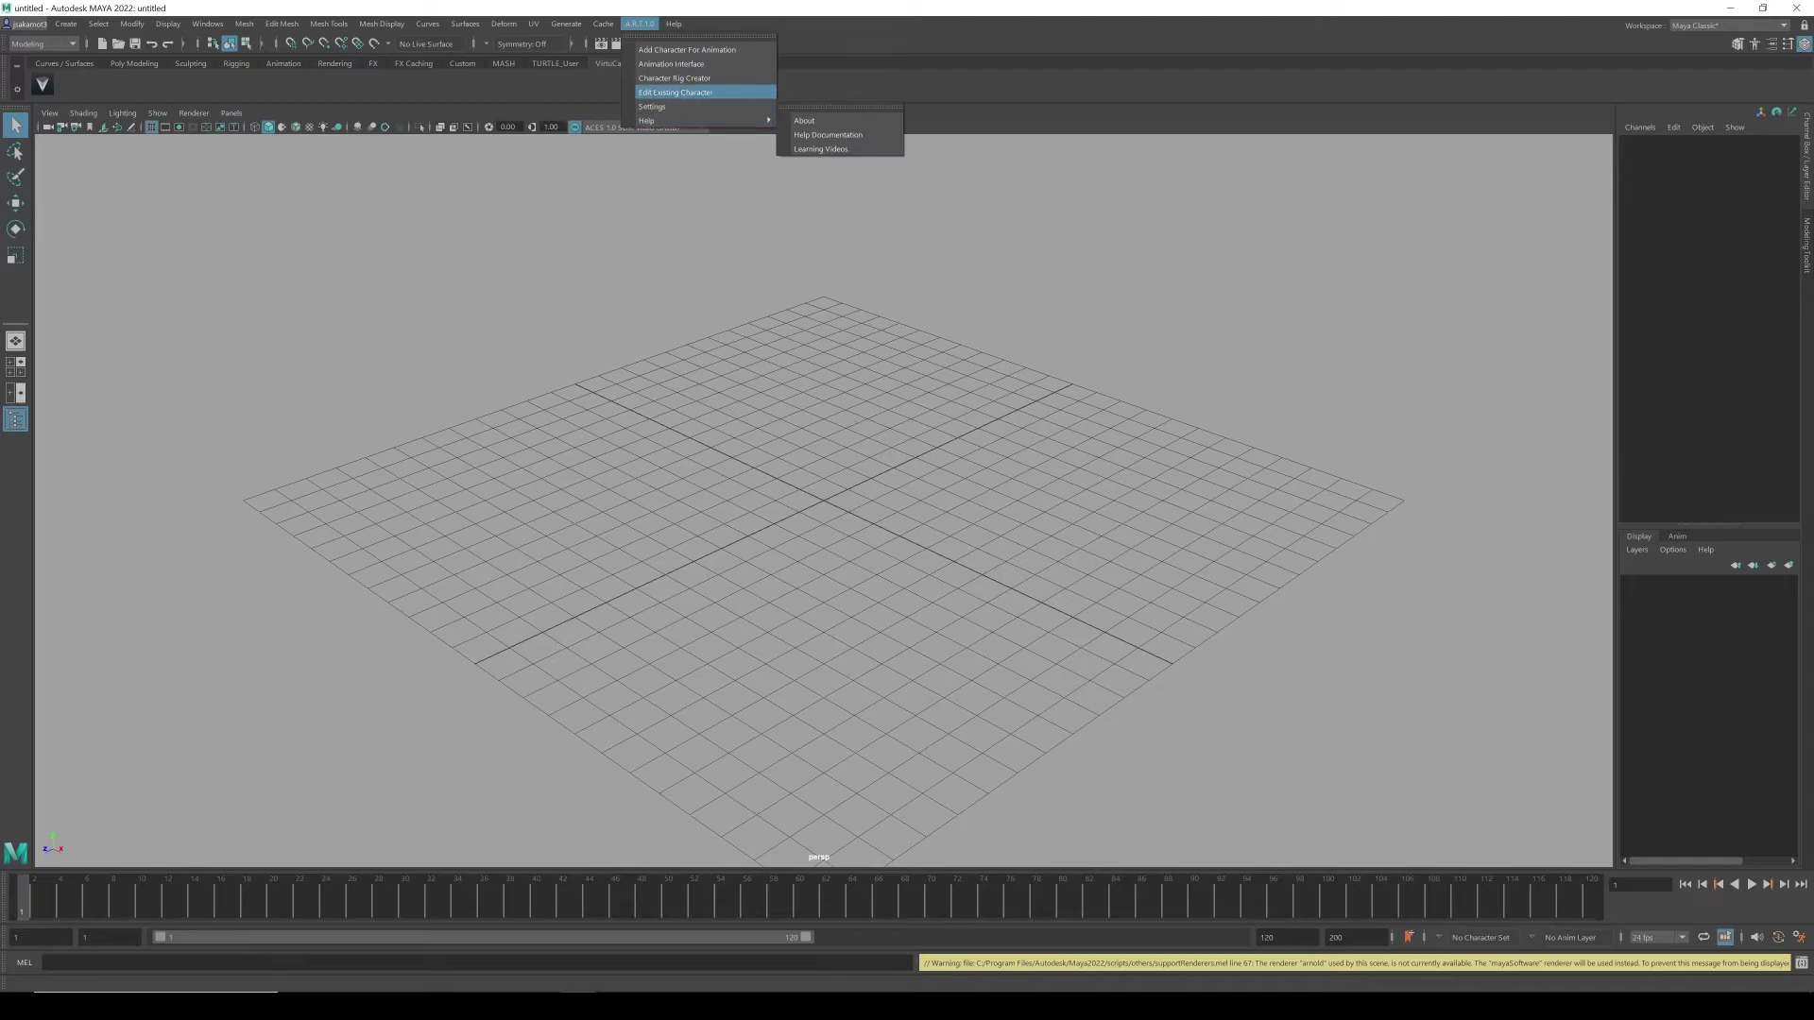